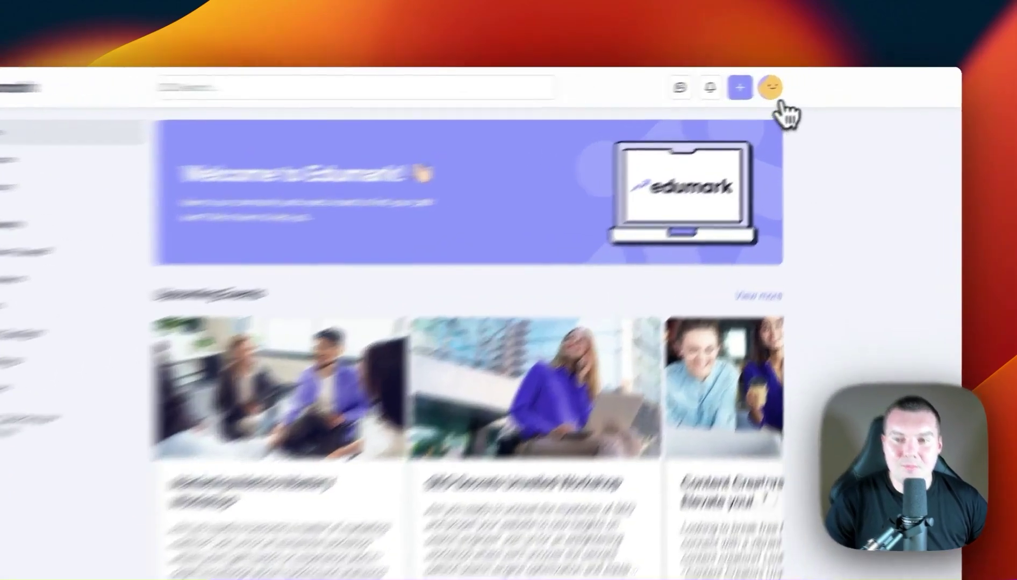
- From Administration's Design studio, open the Introduce Yourself space layout under the Community collection
{"action": "left_click", "coordinate": [808, 82]}
{"action": "left_click", "coordinate": [623, 285]}
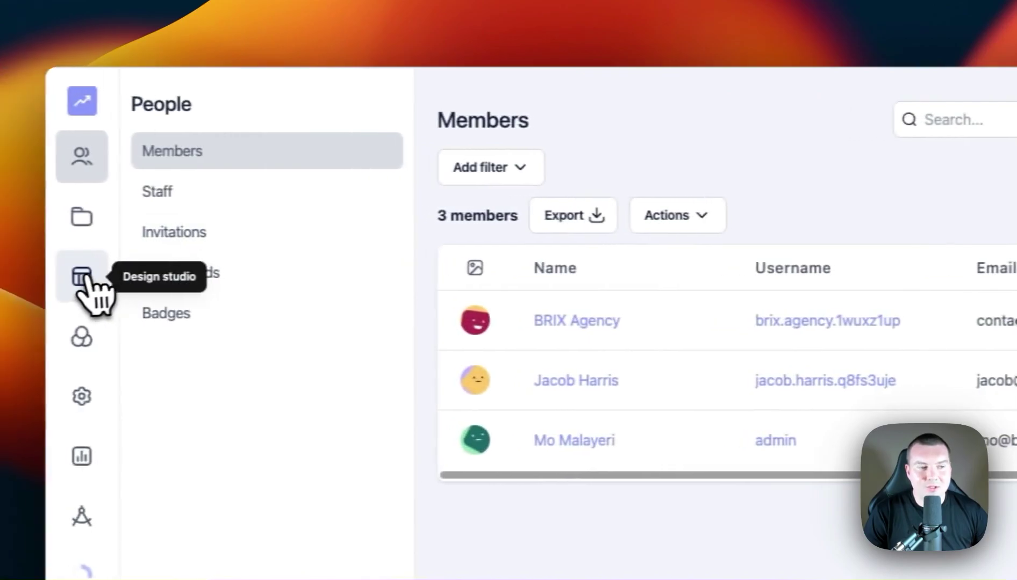
{"action": "left_click", "coordinate": [83, 277]}
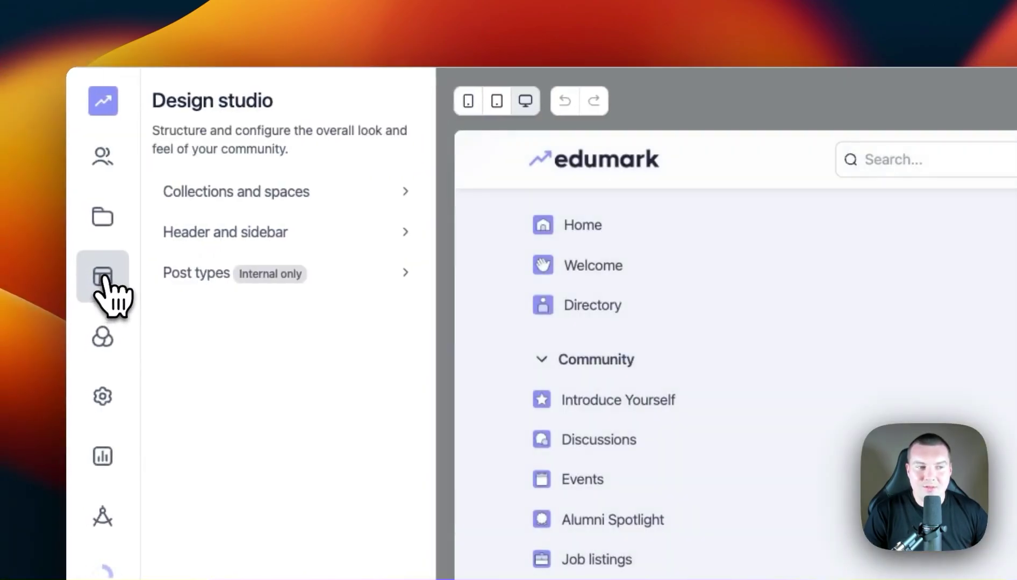
{"action": "left_click", "coordinate": [293, 194]}
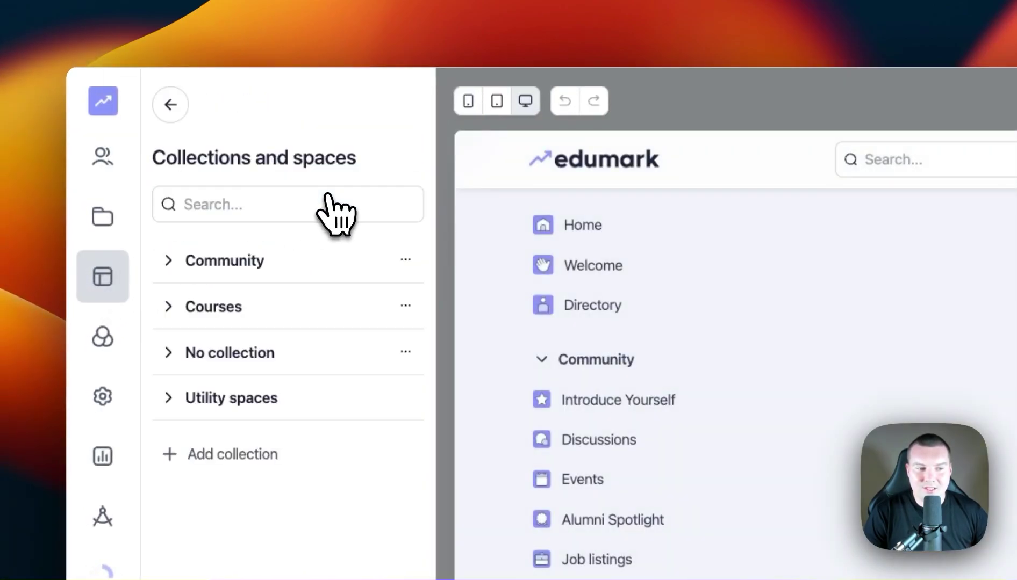
{"action": "left_click", "coordinate": [318, 262]}
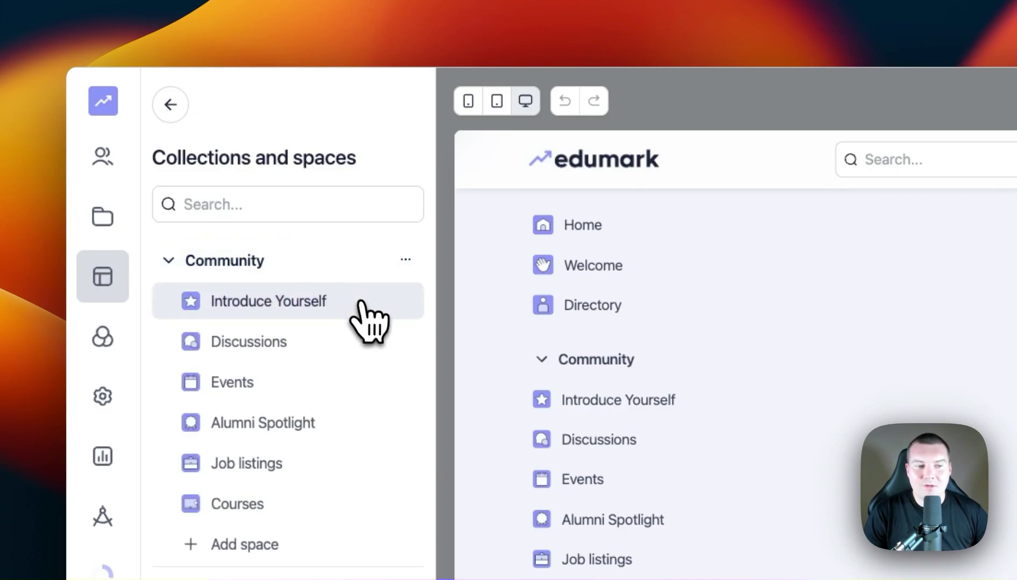
{"action": "left_click", "coordinate": [359, 300]}
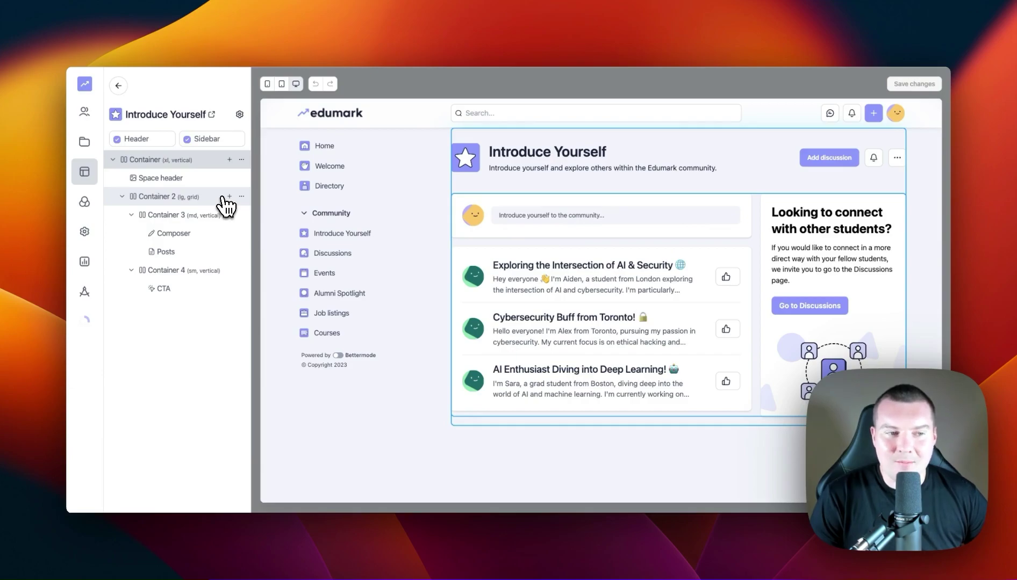
- Add an 'It's showtime!' Hero banner block with a Call to action button beneath the feed
{"action": "left_click", "coordinate": [229, 160]}
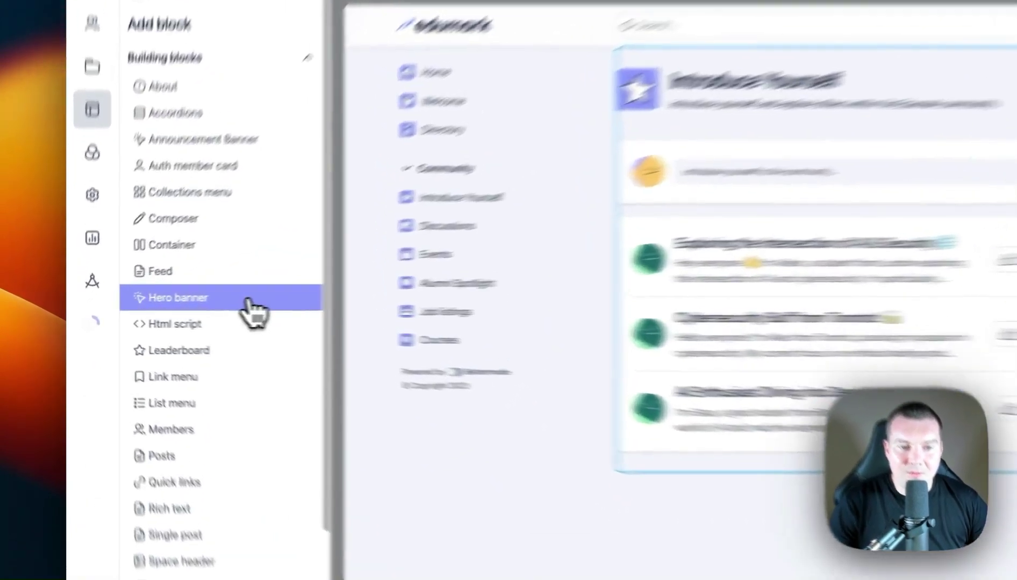
{"action": "left_click", "coordinate": [202, 304]}
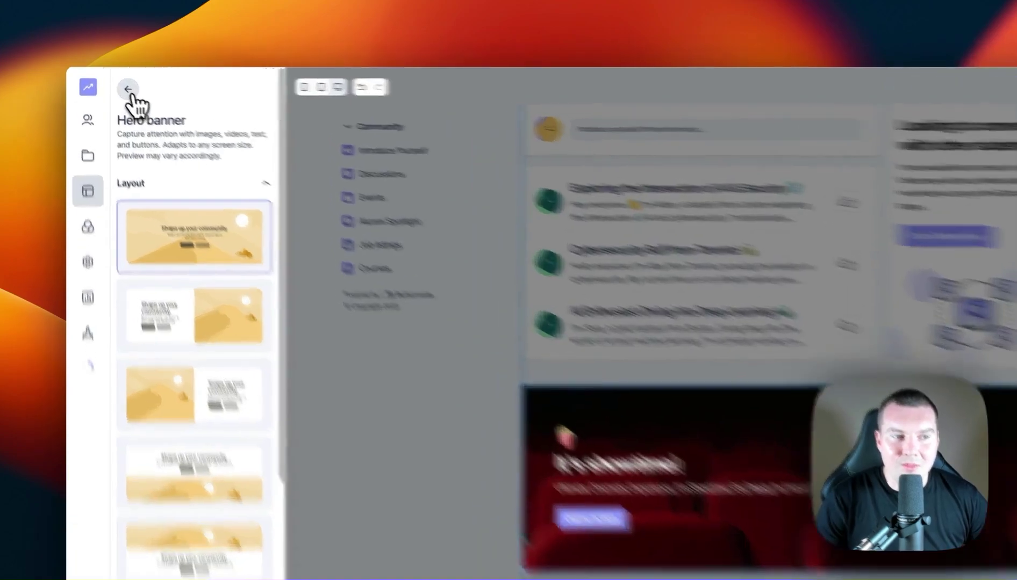
{"action": "left_click", "coordinate": [119, 87]}
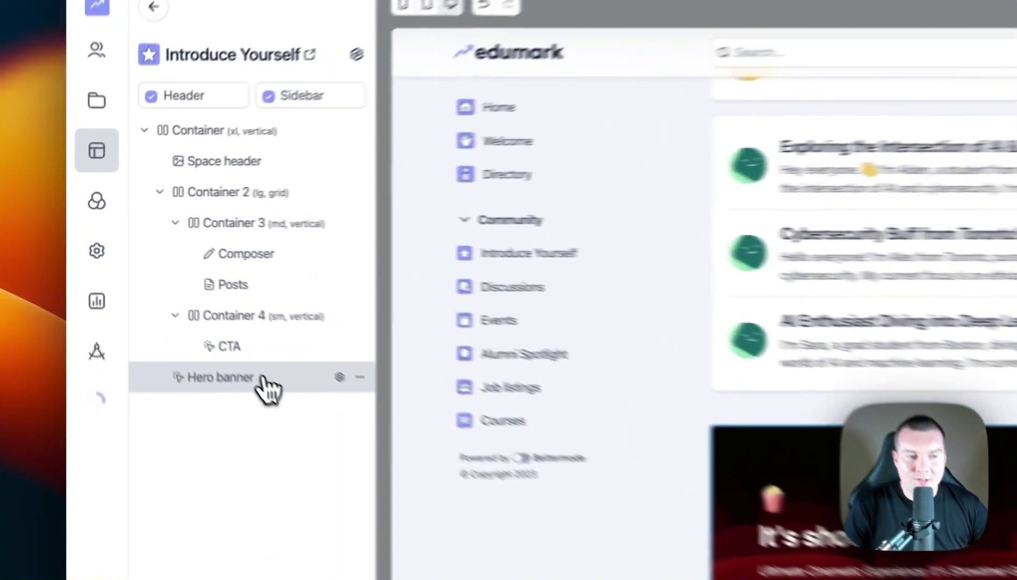
- Drag the Hero banner up under Space header, then remove and delete the block
{"action": "left_click_drag", "start_coordinate": [184, 307], "coordinate": [182, 303]}
{"action": "left_click_drag", "start_coordinate": [297, 399], "coordinate": [335, 174]}
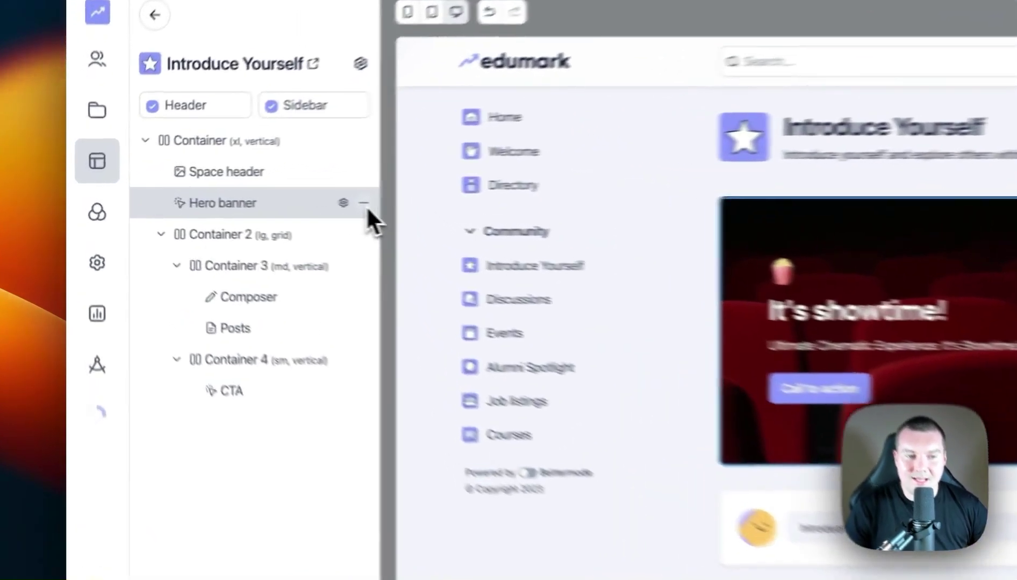
{"action": "left_click", "coordinate": [365, 204]}
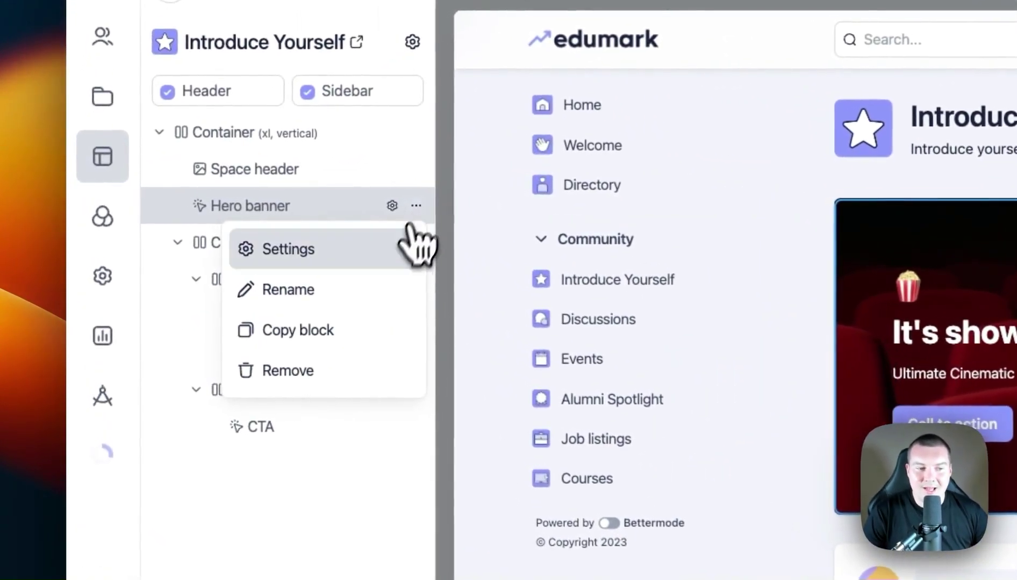
{"action": "left_click", "coordinate": [357, 369]}
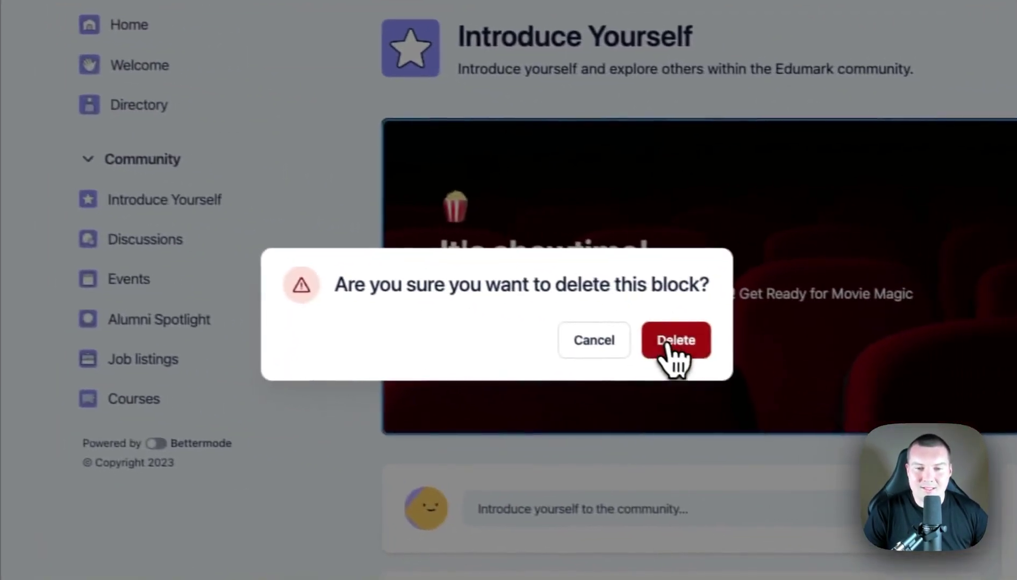
{"action": "left_click", "coordinate": [671, 338]}
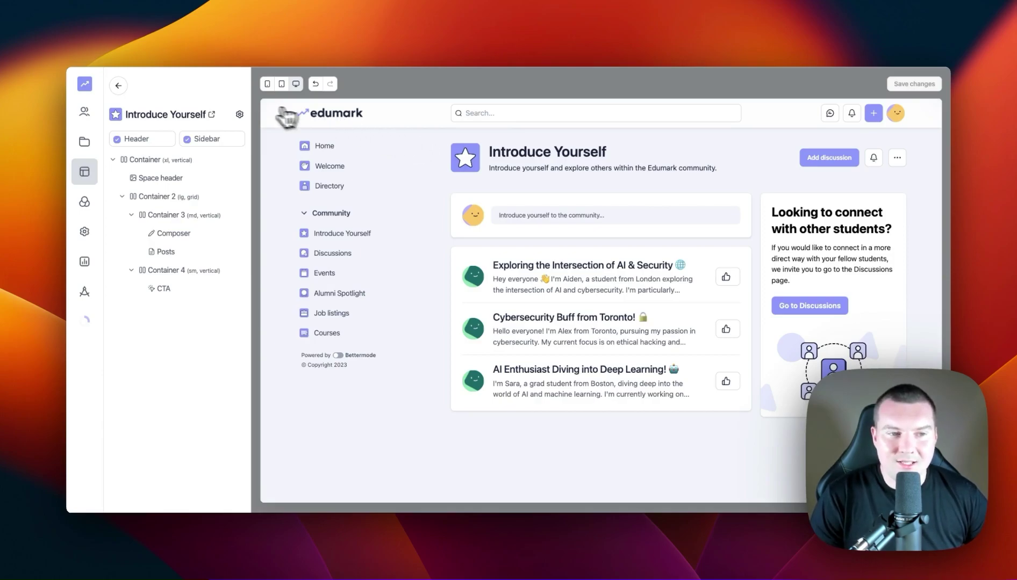
- In Introduce Yourself's post types, toggle Event on then off, keeping only Discussion, and update
{"action": "left_click", "coordinate": [240, 115]}
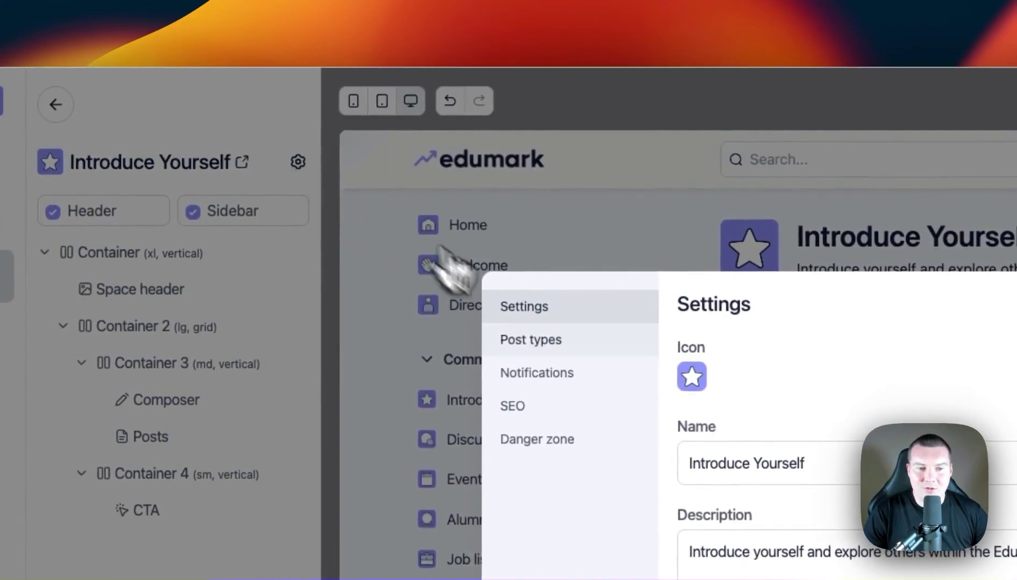
{"action": "left_click", "coordinate": [601, 347]}
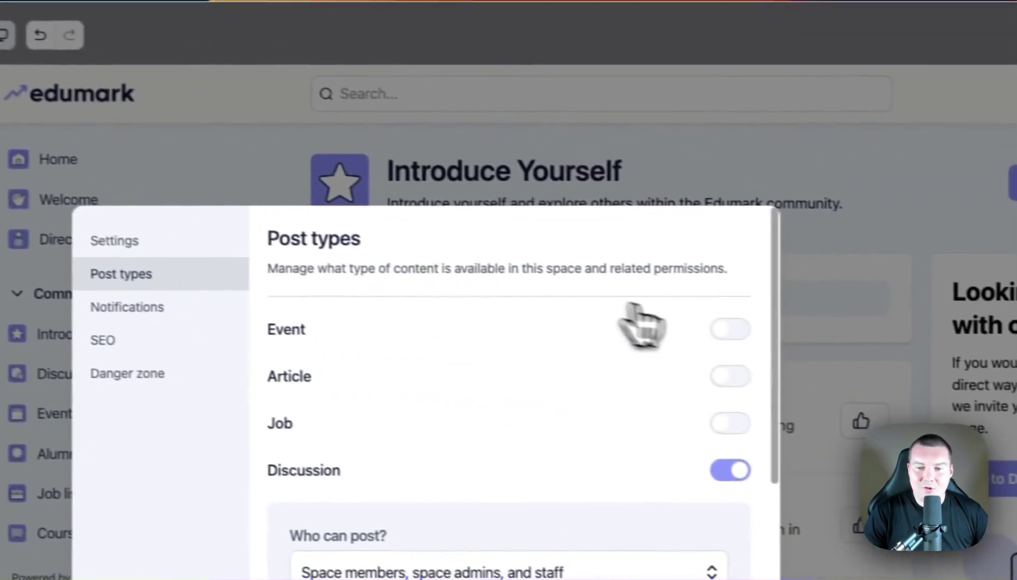
{"action": "left_click", "coordinate": [1016, 394]}
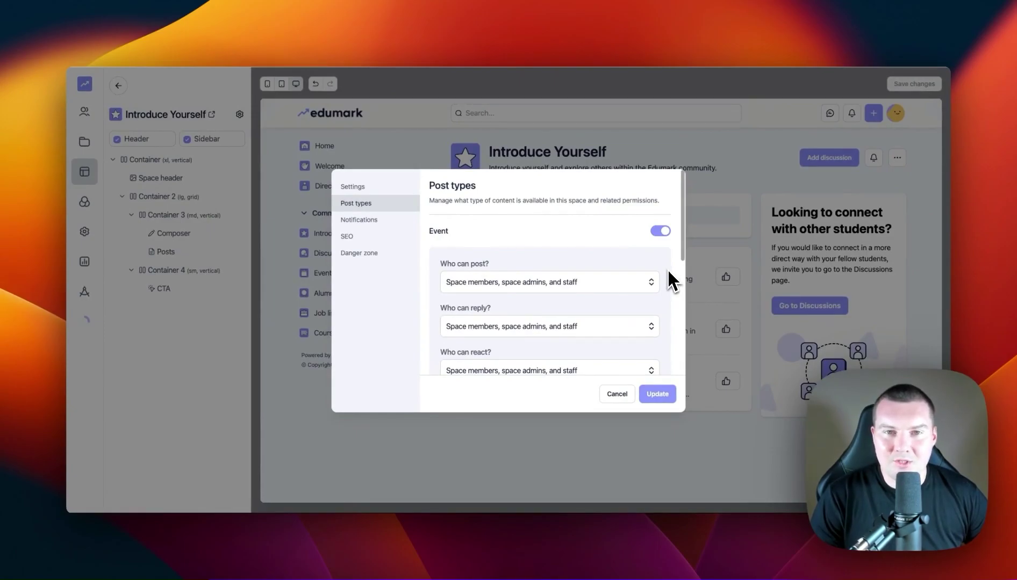
{"action": "scroll", "coordinate": [672, 280], "scroll_direction": "down", "scroll_amount": 1}
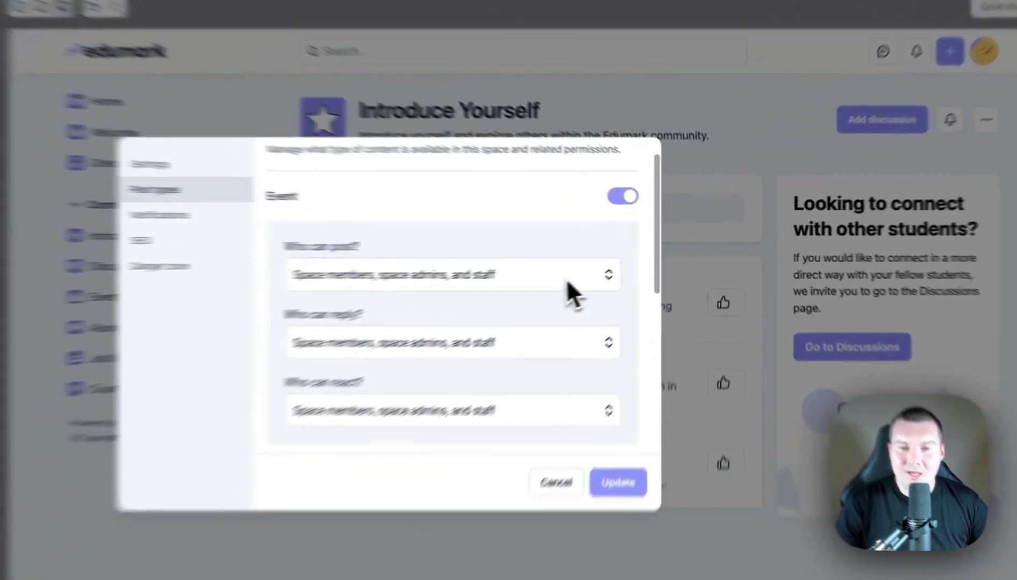
{"action": "left_click", "coordinate": [567, 282]}
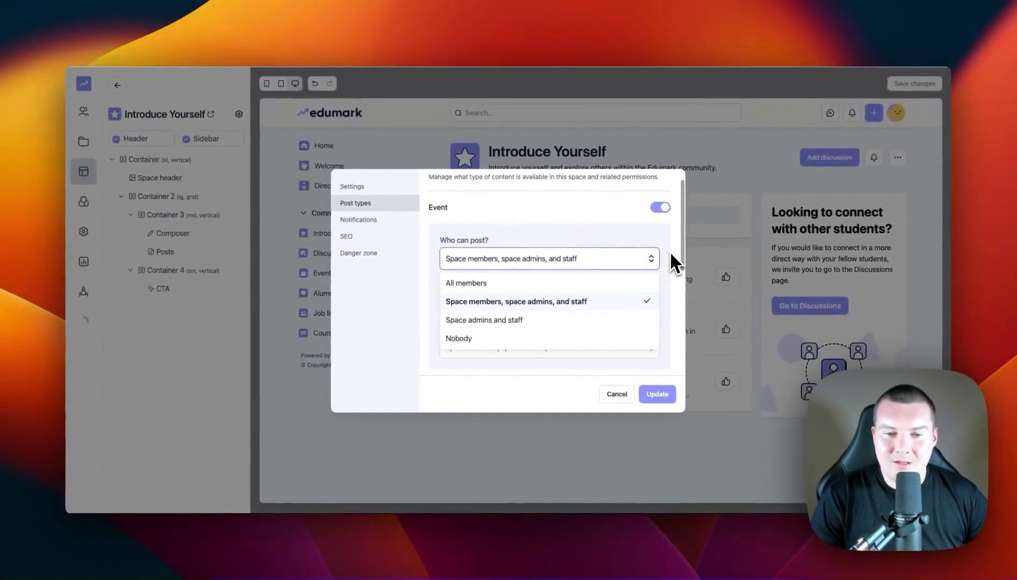
{"action": "left_click", "coordinate": [609, 279]}
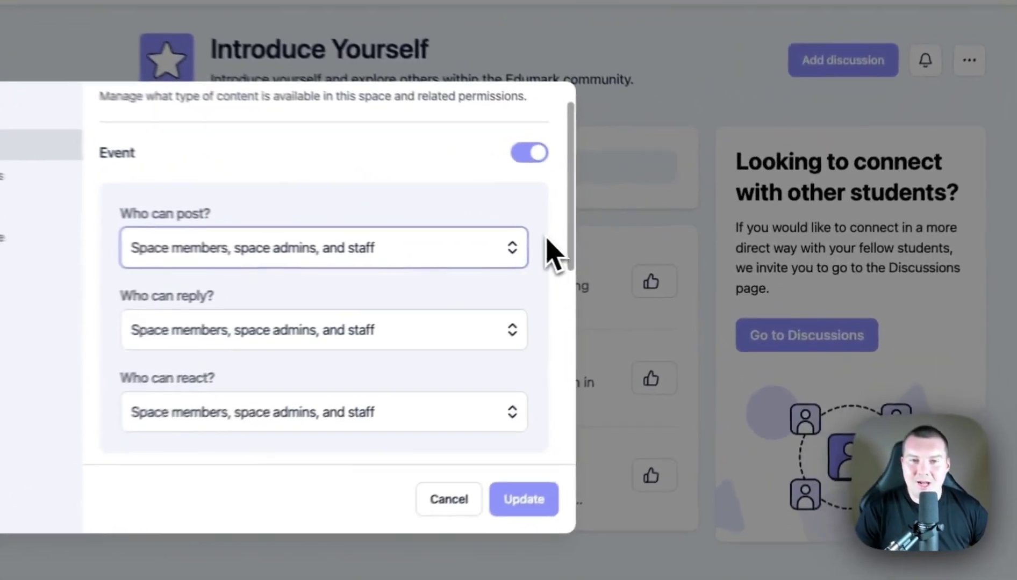
{"action": "left_click", "coordinate": [538, 157]}
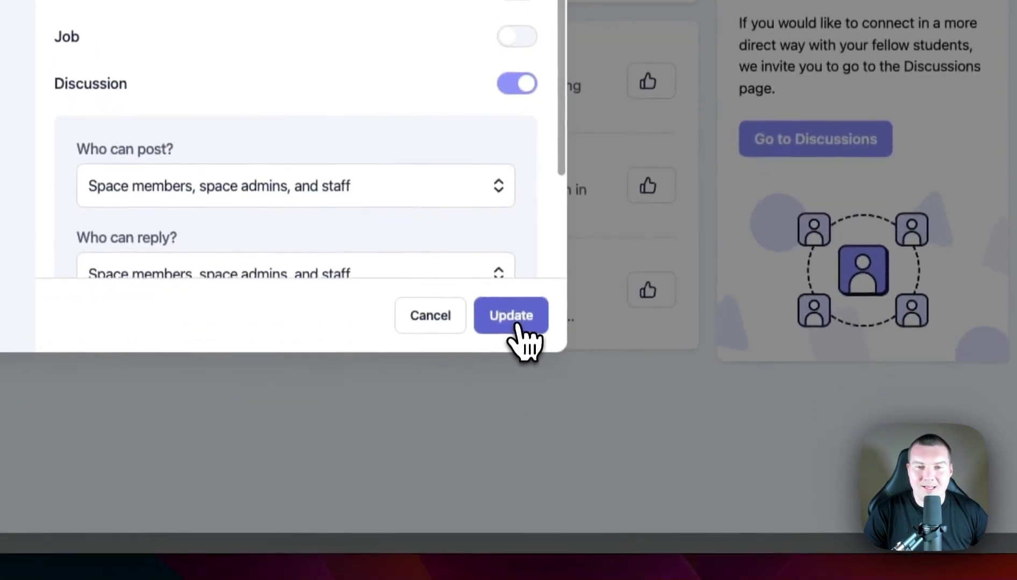
{"action": "left_click", "coordinate": [501, 516]}
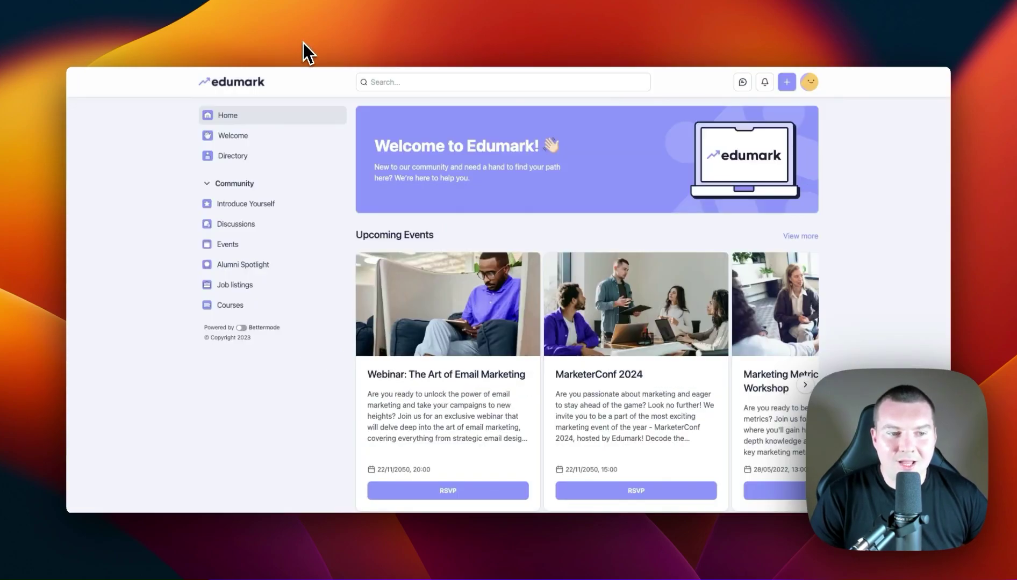
- Start a new discussion in the Discussions space, then back out of the form
{"action": "left_click", "coordinate": [271, 226]}
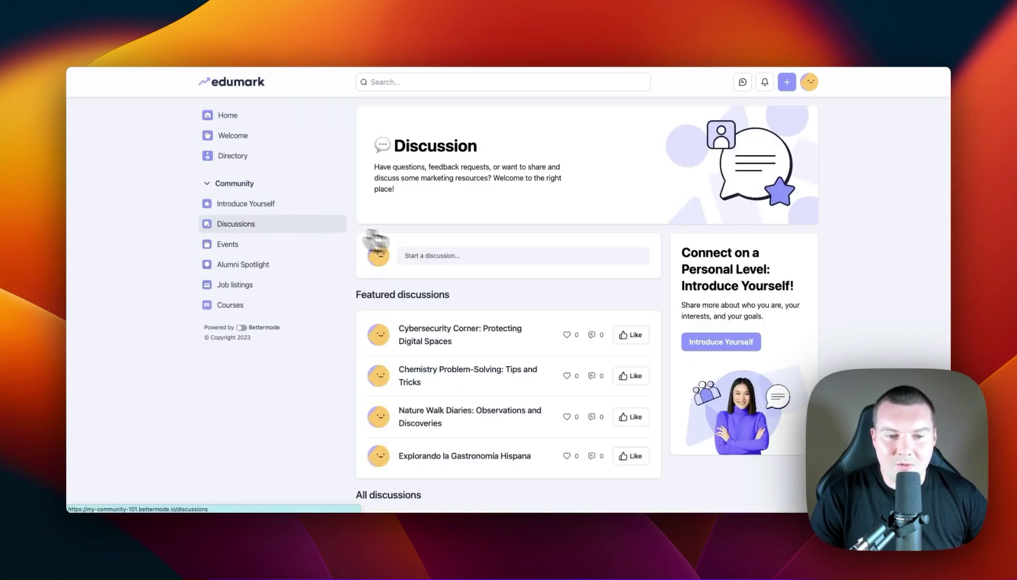
{"action": "left_click", "coordinate": [479, 257]}
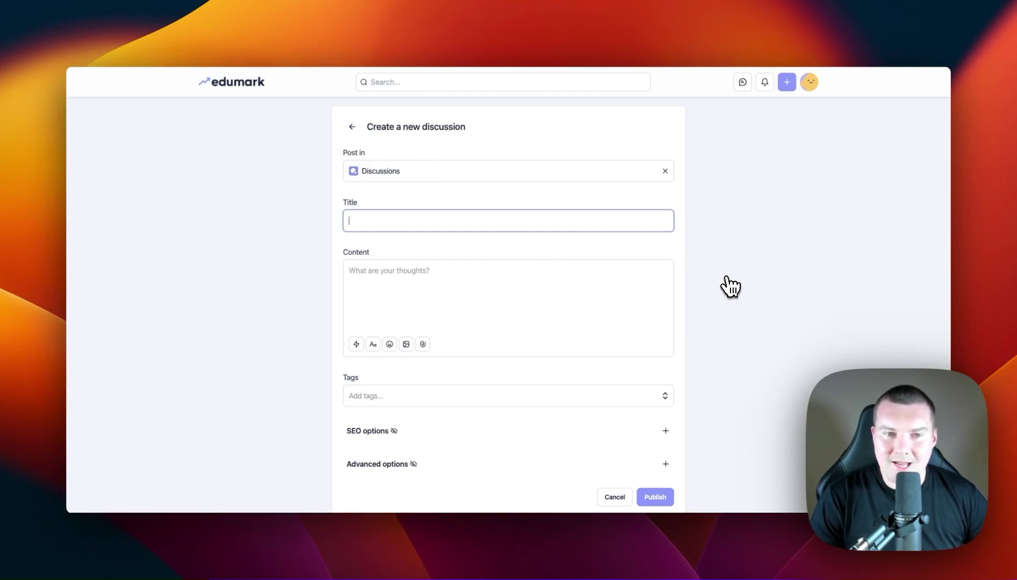
{"action": "left_click", "coordinate": [352, 127]}
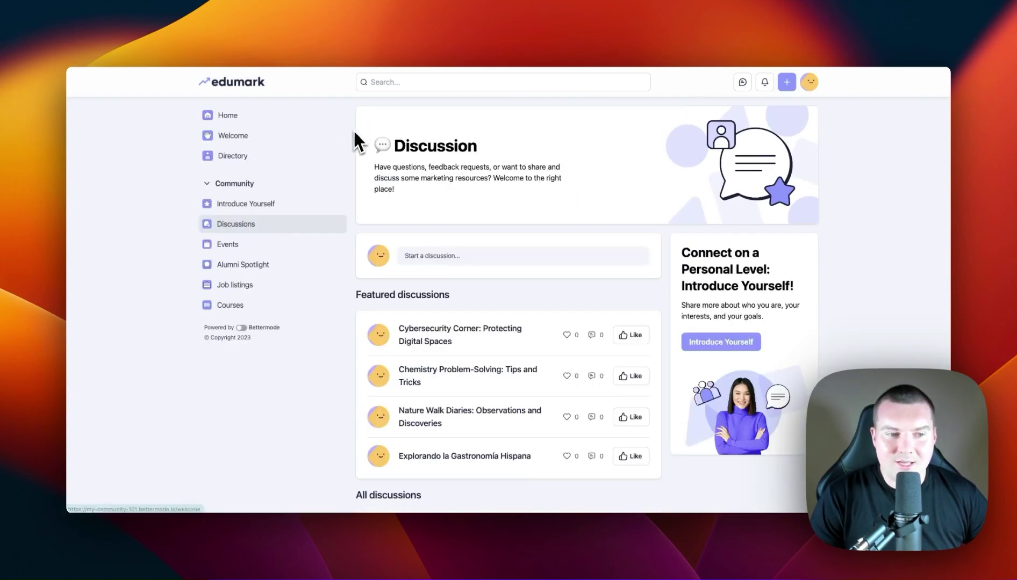
- Start a new event in the Events space, then cancel it without publishing
{"action": "left_click", "coordinate": [285, 243]}
{"action": "left_click", "coordinate": [574, 256]}
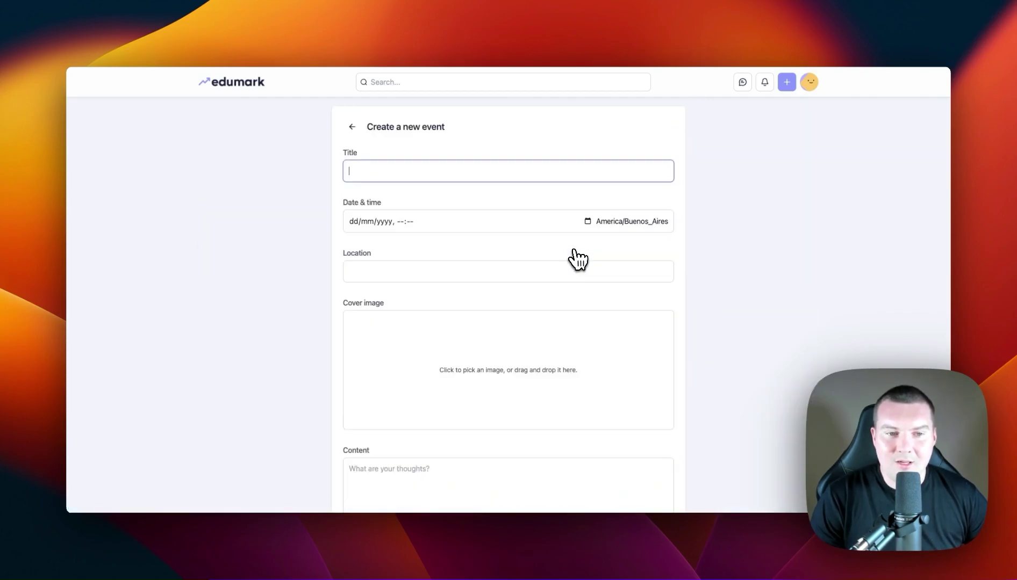
{"action": "scroll", "coordinate": [706, 278], "scroll_direction": "down", "scroll_amount": 5}
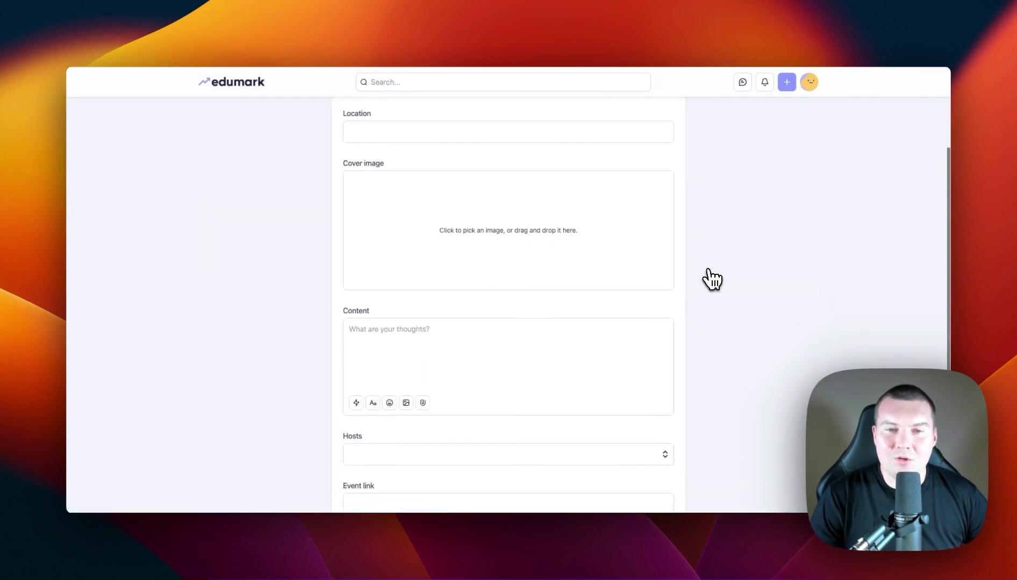
{"action": "scroll", "coordinate": [712, 278], "scroll_direction": "up", "scroll_amount": 3}
{"action": "scroll", "coordinate": [712, 279], "scroll_direction": "down", "scroll_amount": 3}
{"action": "scroll", "coordinate": [712, 278], "scroll_direction": "down", "scroll_amount": 2}
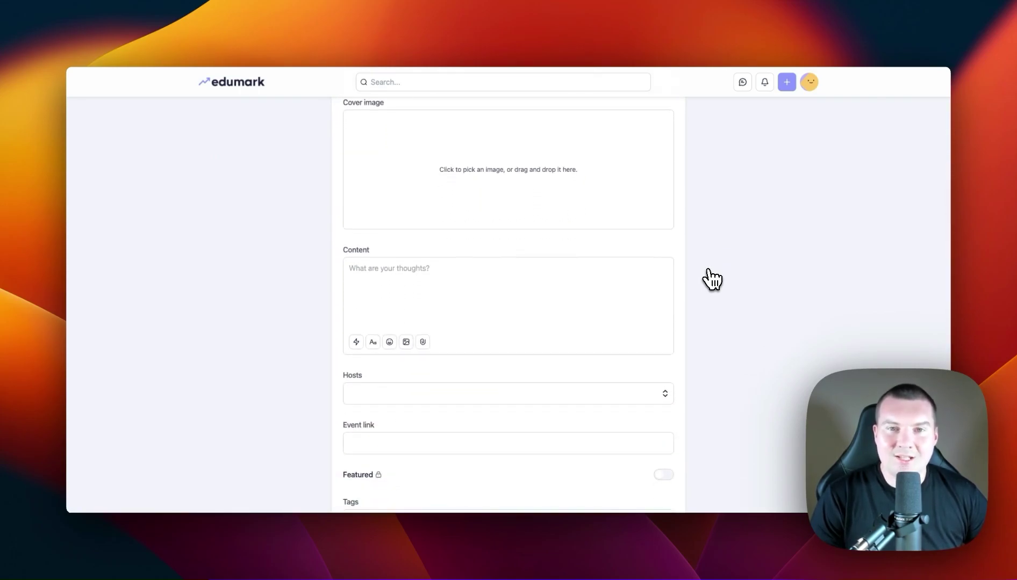
{"action": "scroll", "coordinate": [712, 278], "scroll_direction": "down", "scroll_amount": 4}
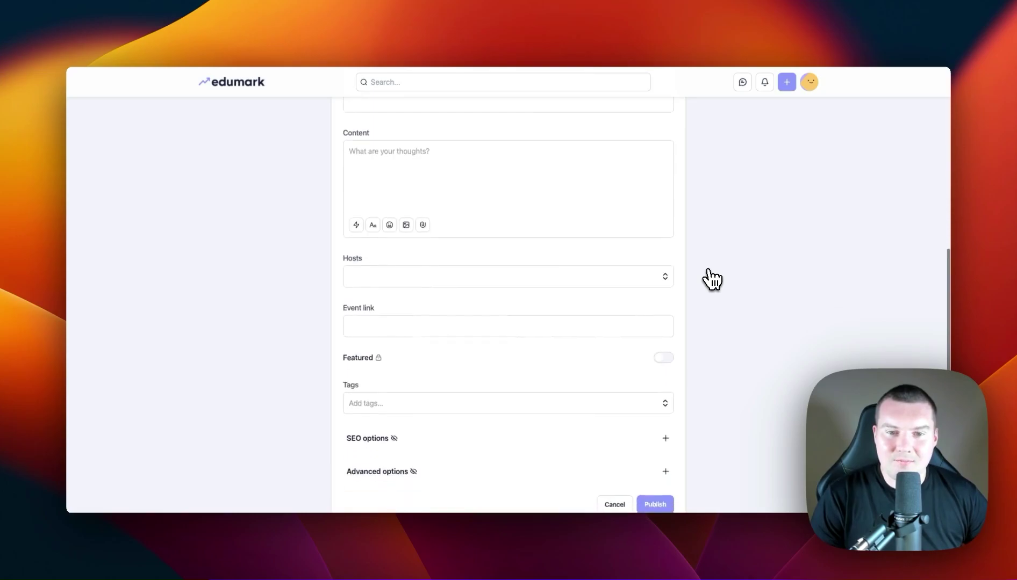
{"action": "left_click", "coordinate": [613, 485]}
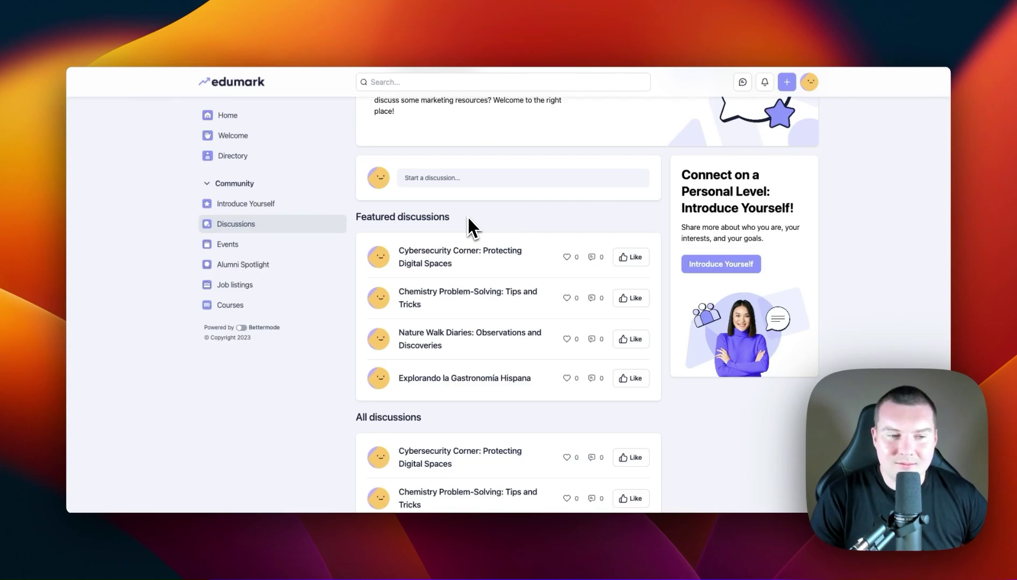
- Browse the Events space, then the homepage's Upcoming Events carousel
{"action": "left_click", "coordinate": [294, 248]}
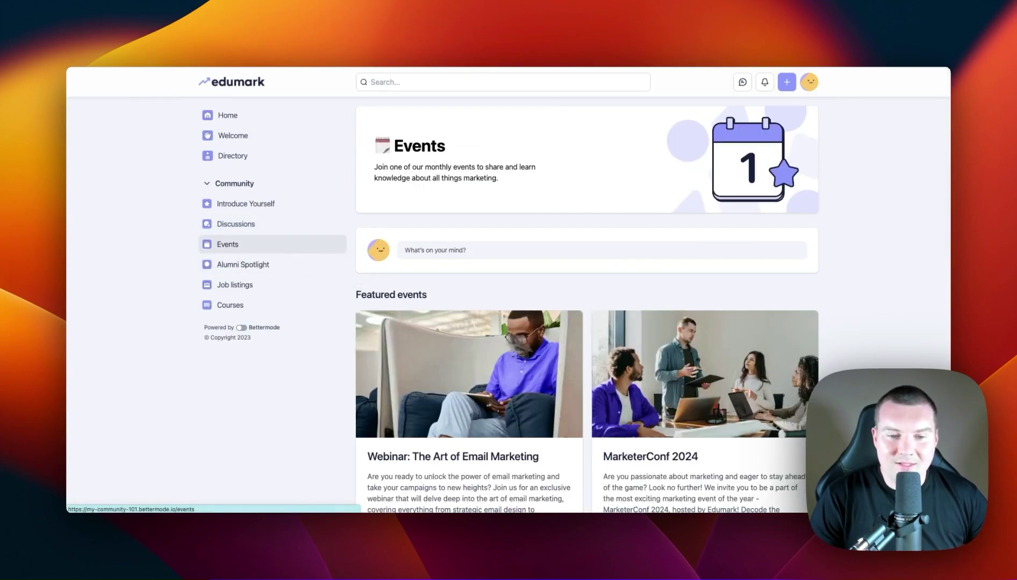
{"action": "scroll", "coordinate": [509, 316], "scroll_direction": "down", "scroll_amount": 5}
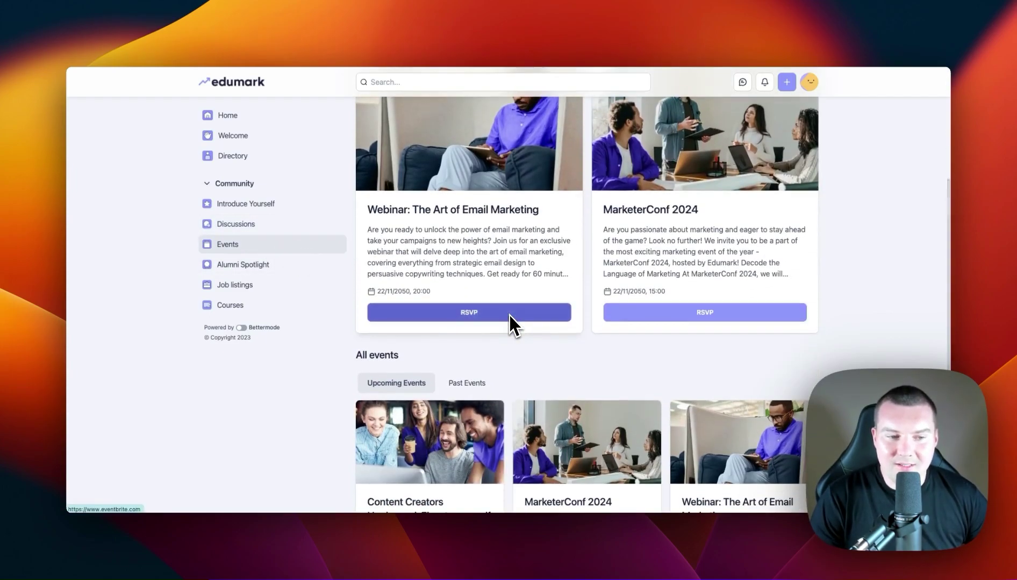
{"action": "left_click", "coordinate": [316, 116]}
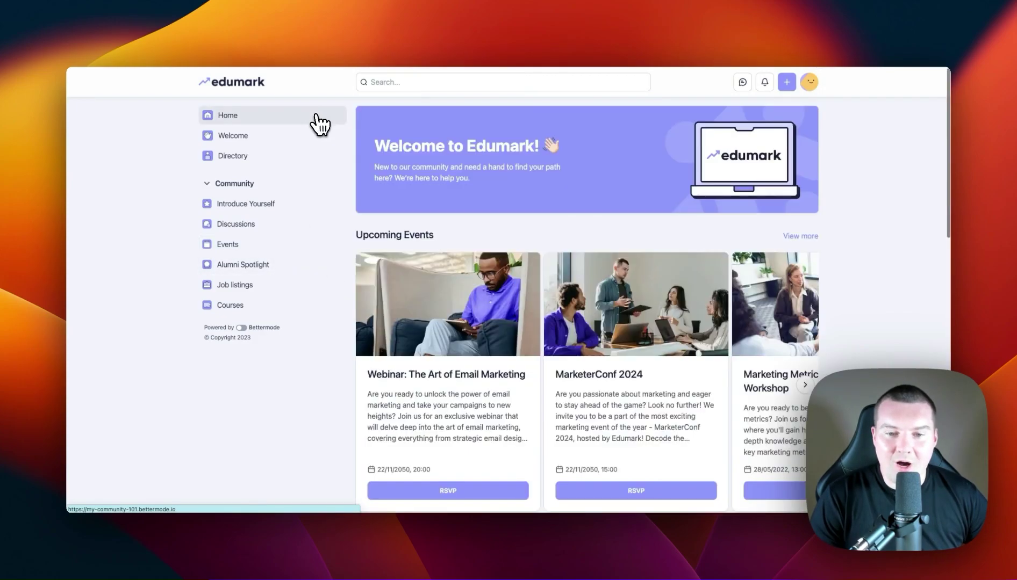
{"action": "scroll", "coordinate": [756, 337], "scroll_direction": "down", "scroll_amount": 1}
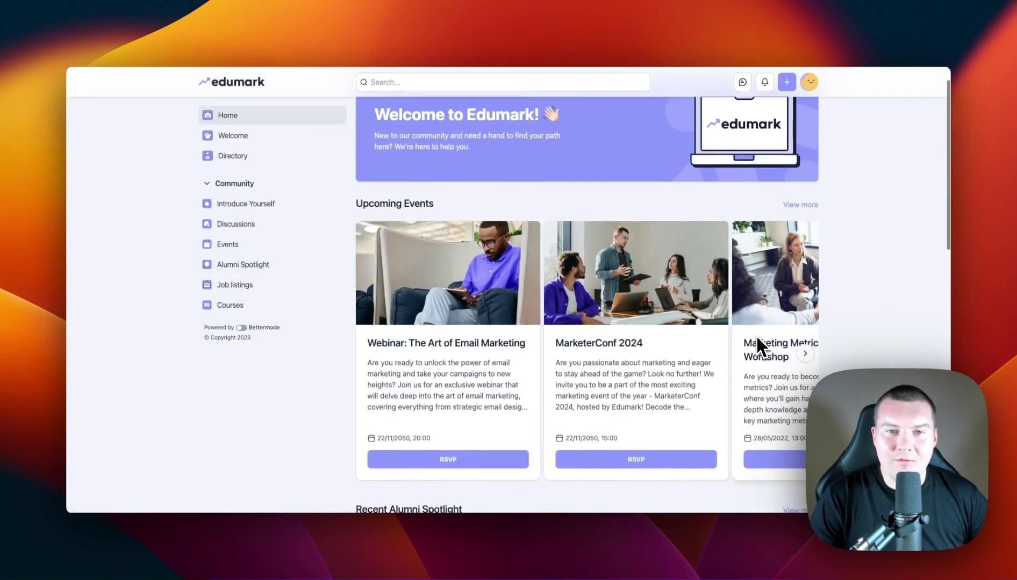
{"action": "scroll", "coordinate": [756, 306], "scroll_direction": "right", "scroll_amount": 3}
{"action": "scroll", "coordinate": [756, 341], "scroll_direction": "left", "scroll_amount": 3}
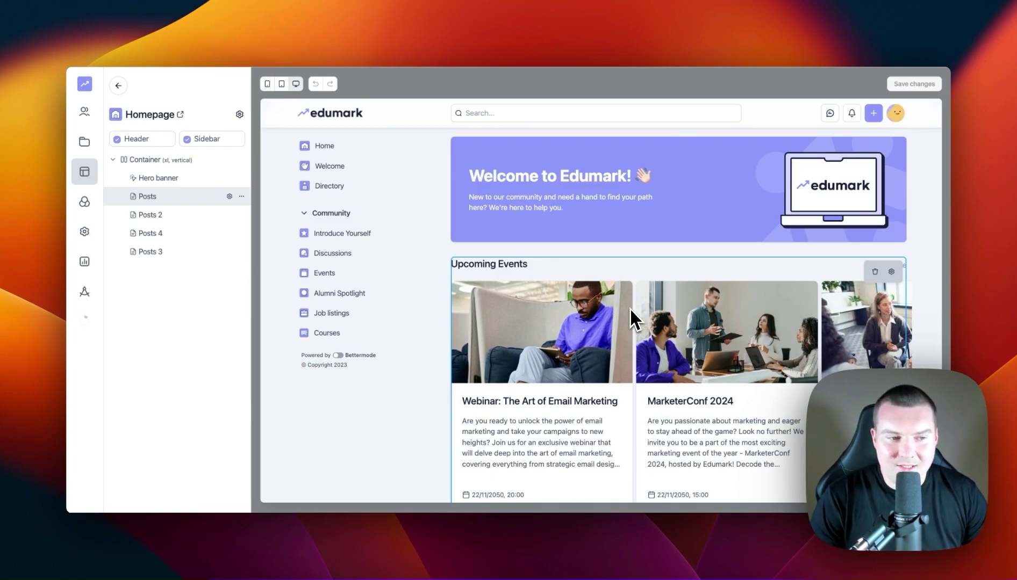
- Open the Upcoming Events Posts block's settings and its Default tab view
{"action": "mouse_move", "coordinate": [230, 200]}
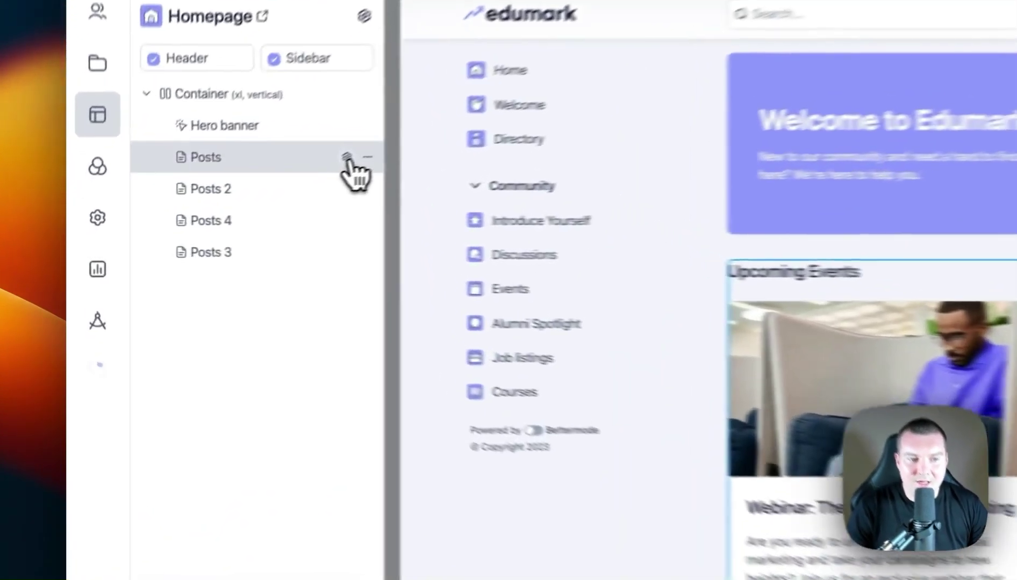
{"action": "left_click", "coordinate": [230, 197]}
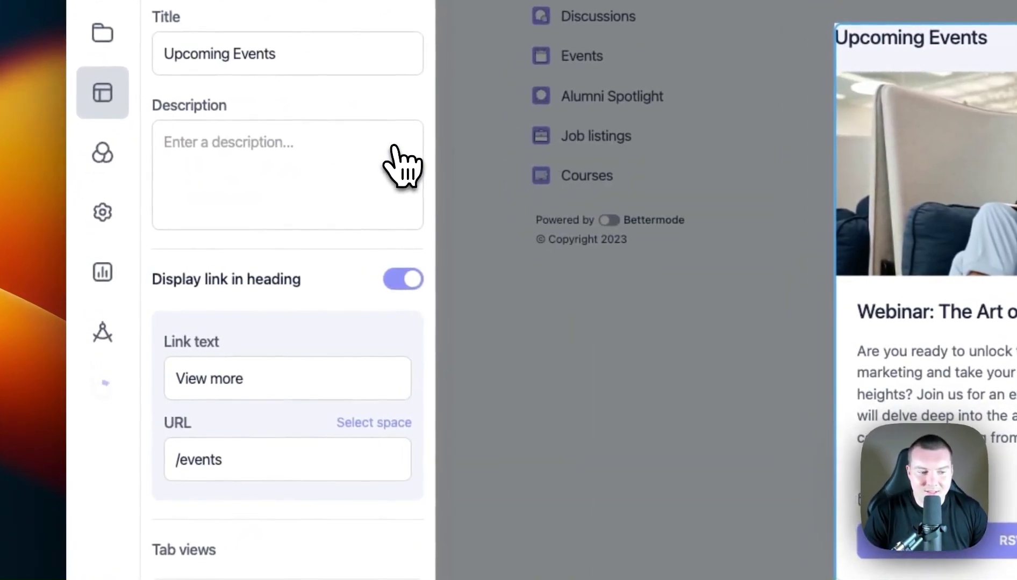
{"action": "left_click", "coordinate": [236, 441]}
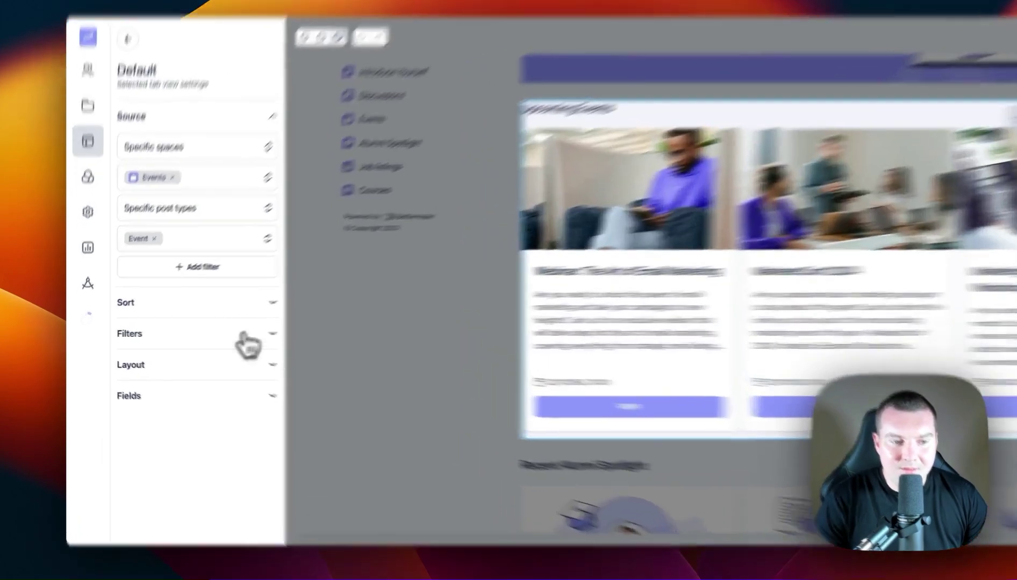
- Review the Upcoming Events sort, filter and layout settings: Publish date descending, 3-post Carousel
{"action": "left_click", "coordinate": [229, 309]}
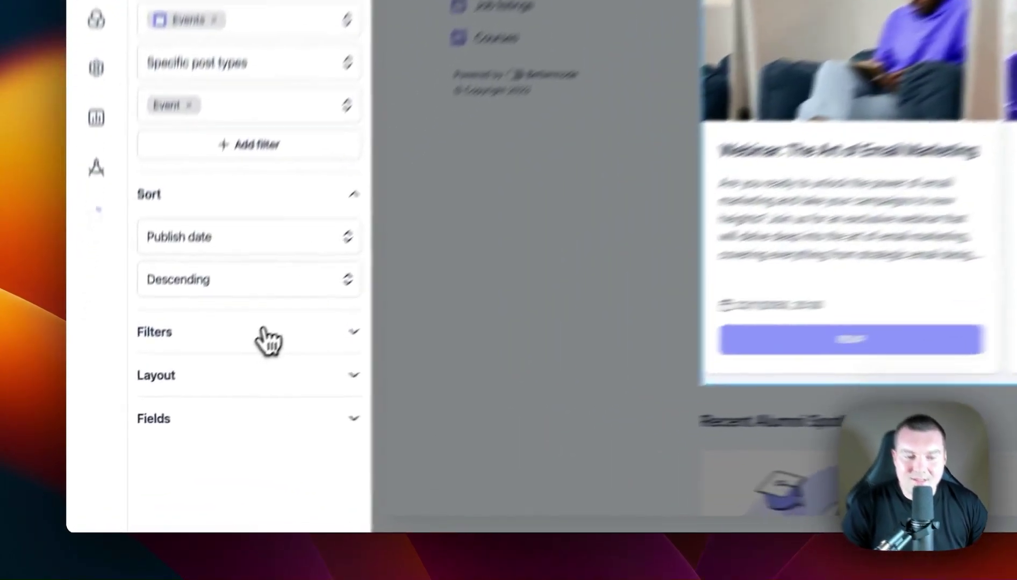
{"action": "left_click", "coordinate": [183, 393]}
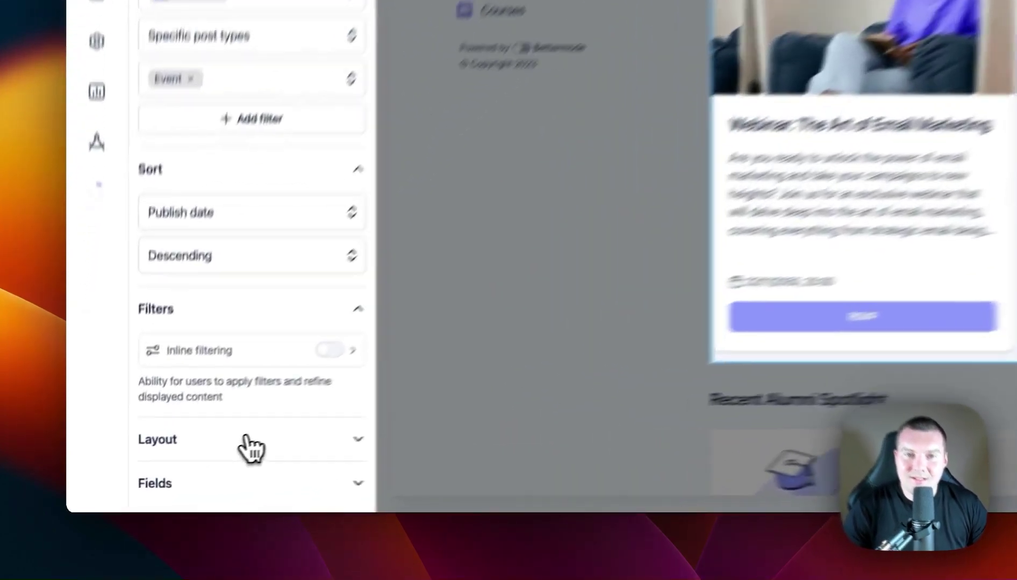
{"action": "left_click", "coordinate": [178, 472]}
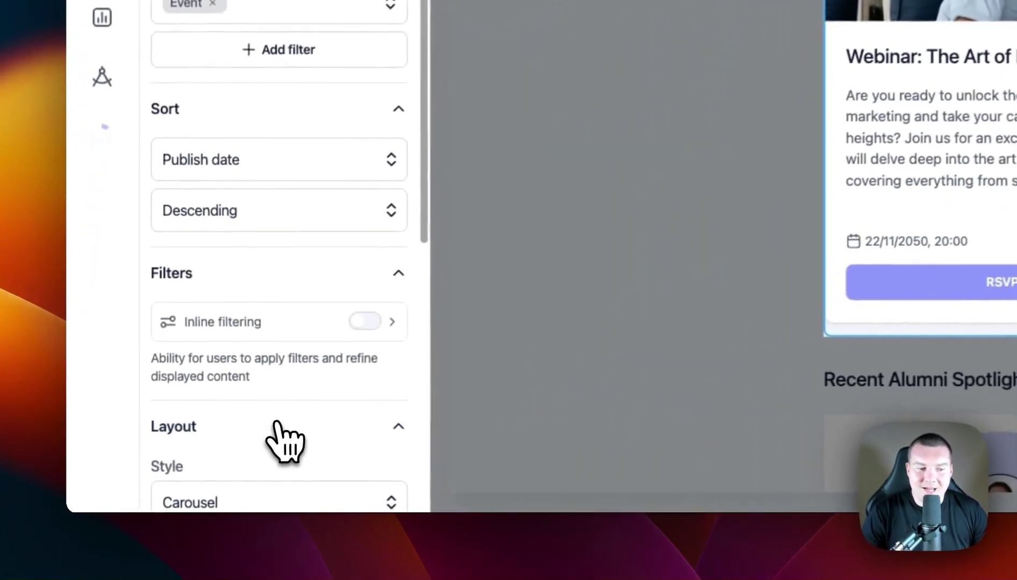
{"action": "scroll", "coordinate": [294, 425], "scroll_direction": "down", "scroll_amount": 3}
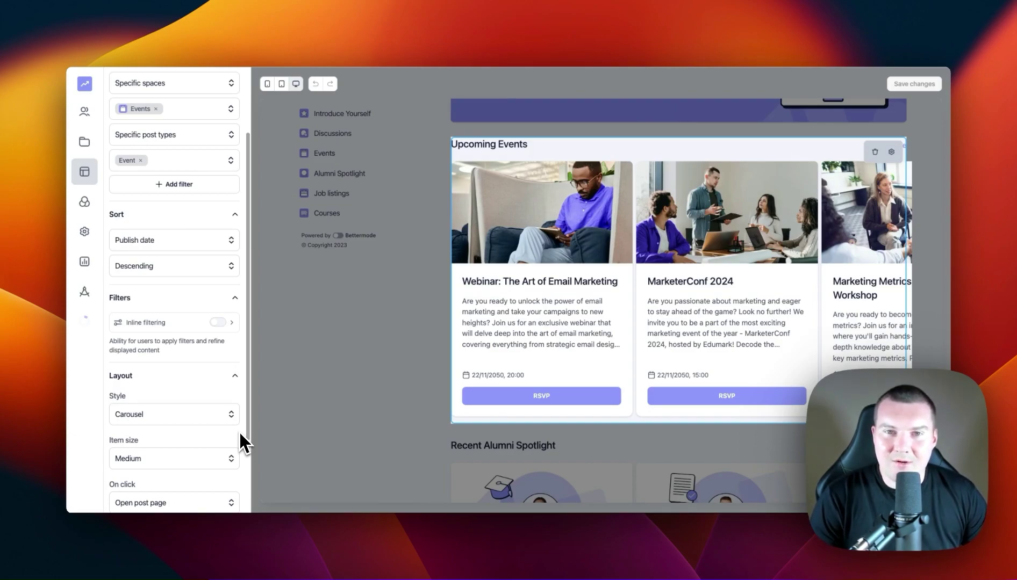
{"action": "scroll", "coordinate": [244, 443], "scroll_direction": "down", "scroll_amount": 4}
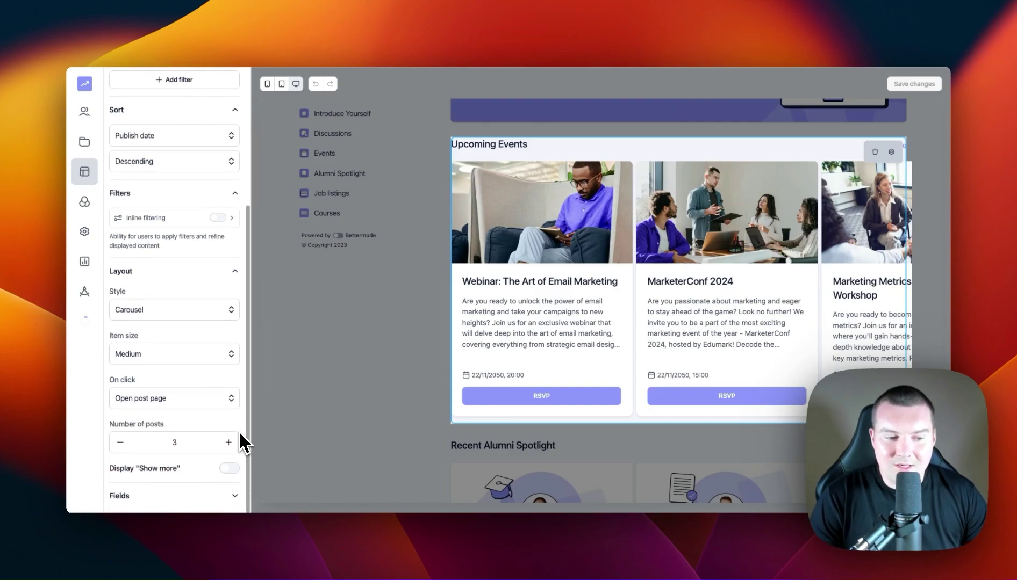
- In Fields, drag Member info right after Post banner and leave it switched off
{"action": "left_click", "coordinate": [189, 496]}
{"action": "scroll", "coordinate": [190, 498], "scroll_direction": "down", "scroll_amount": 6}
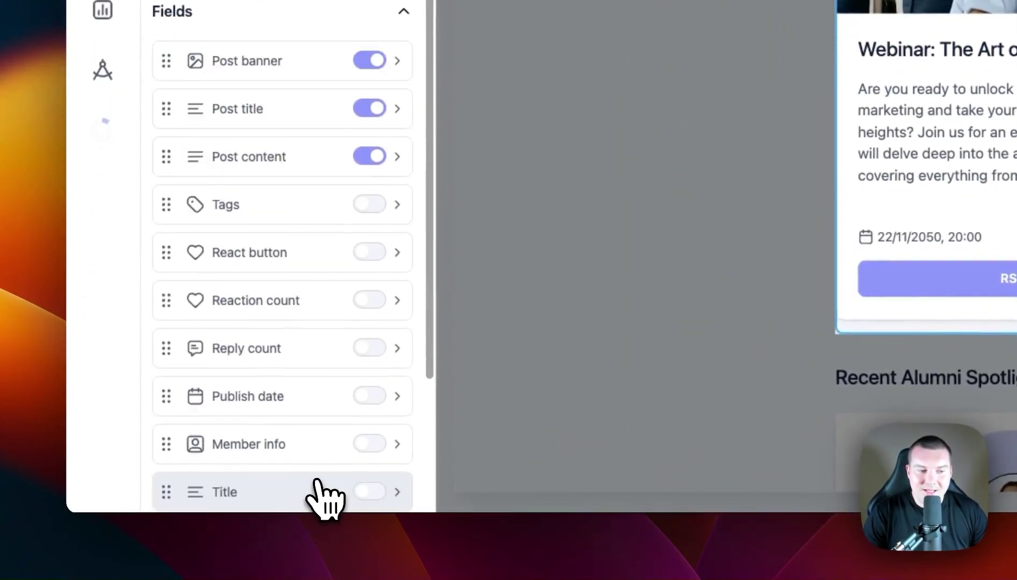
{"action": "scroll", "coordinate": [344, 388], "scroll_direction": "down", "scroll_amount": 2}
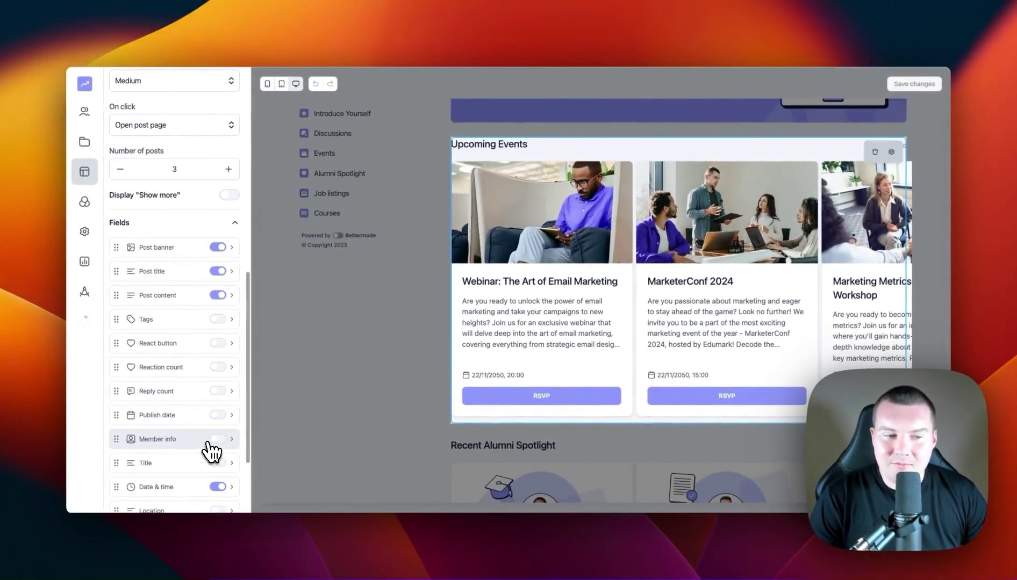
{"action": "left_click", "coordinate": [222, 248]}
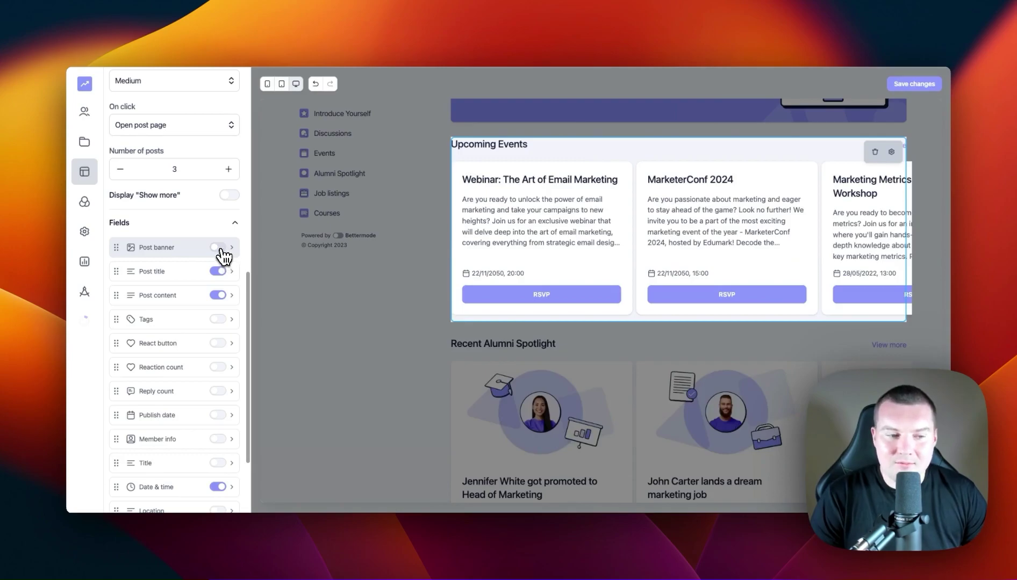
{"action": "left_click", "coordinate": [221, 249]}
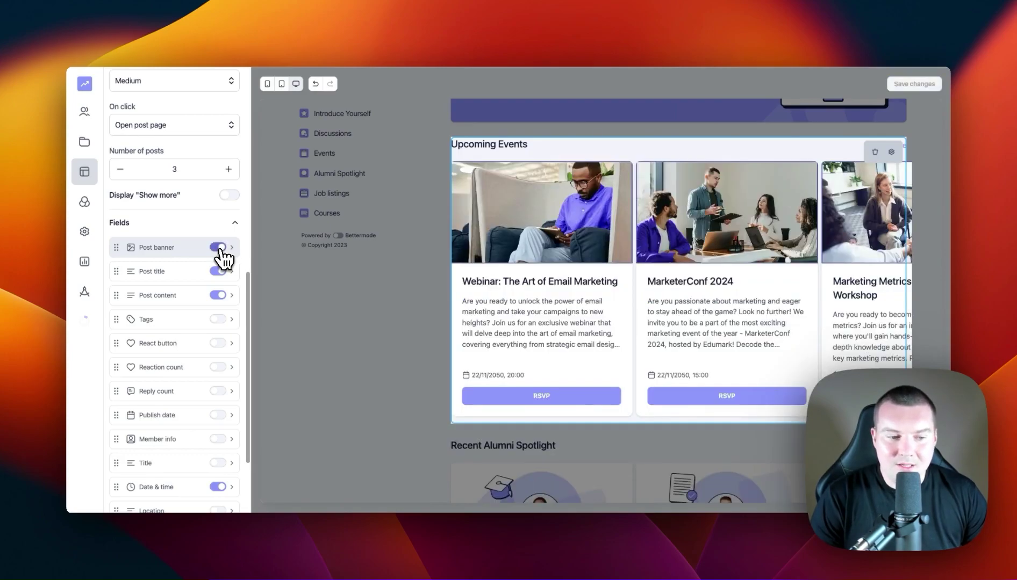
{"action": "left_click", "coordinate": [217, 440]}
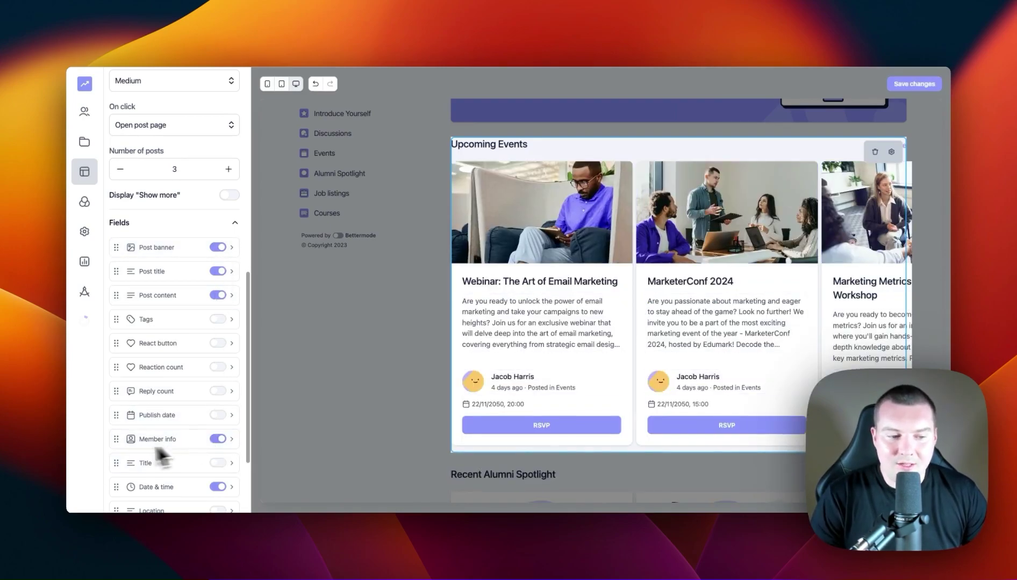
{"action": "left_click_drag", "start_coordinate": [112, 442], "coordinate": [133, 268]}
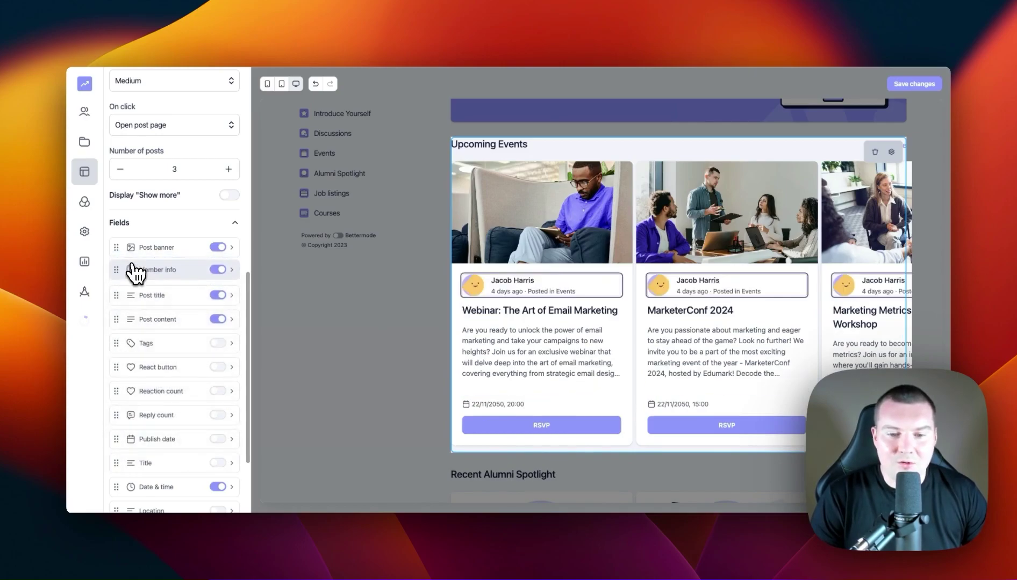
{"action": "left_click", "coordinate": [218, 271]}
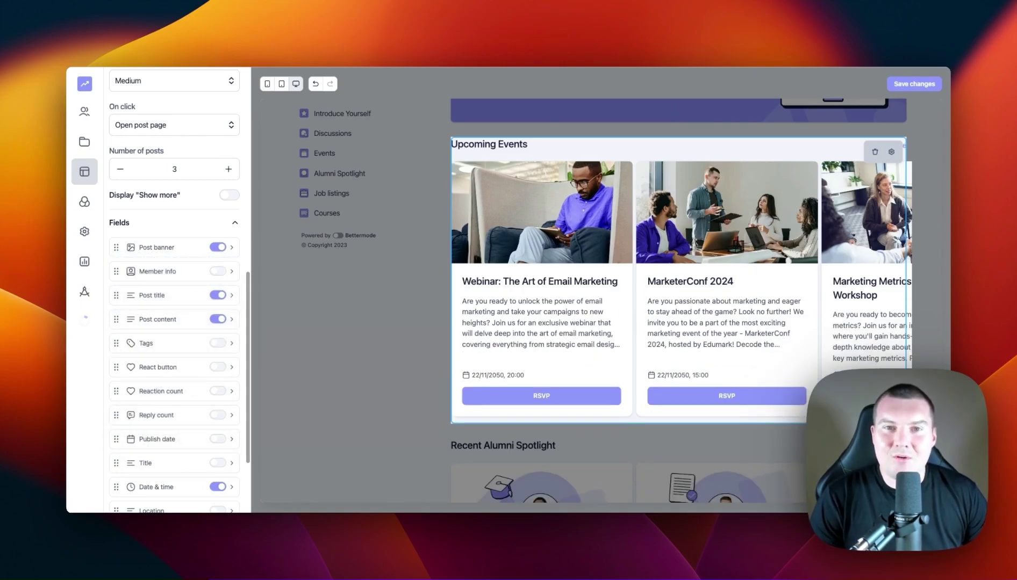